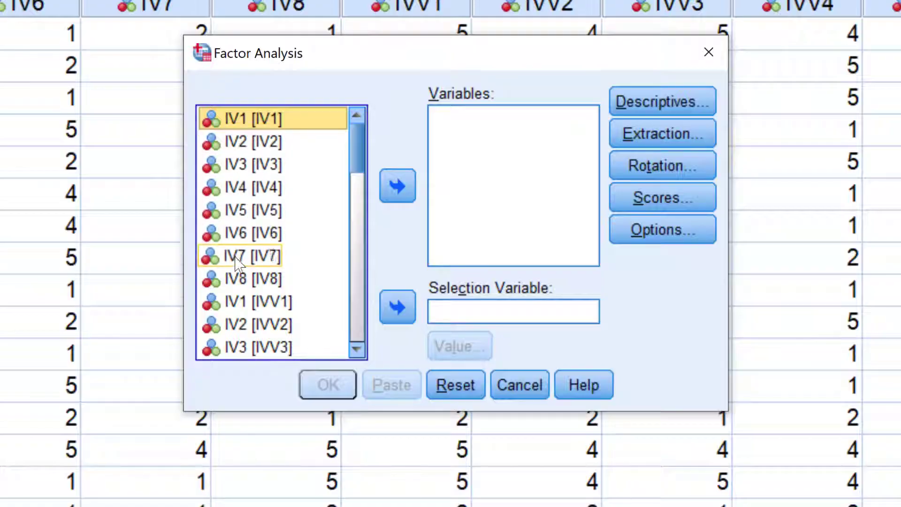
# Add the sixteen items from IV1 through IVV8 to the factor analysis variables
pyautogui.scroll(-4, 258, 258)
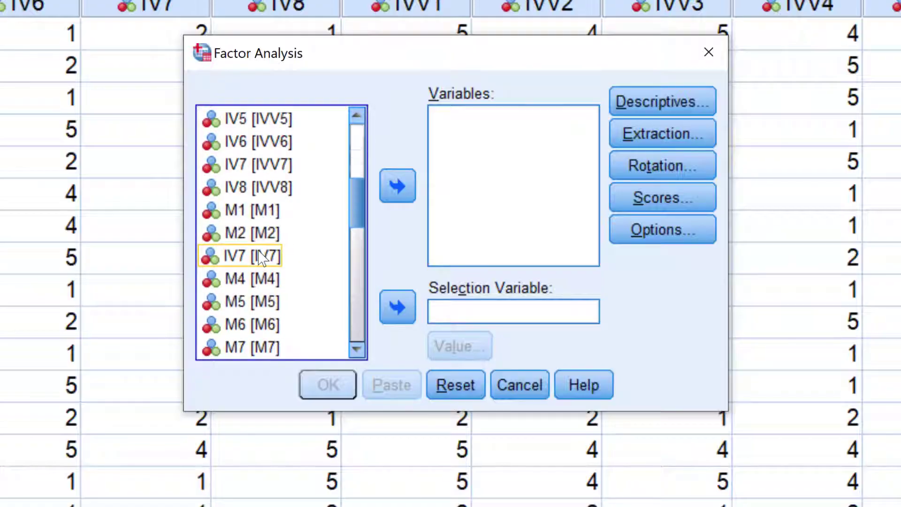
pyautogui.keyDown('shift'); pyautogui.click(234, 187); pyautogui.keyUp('shift')
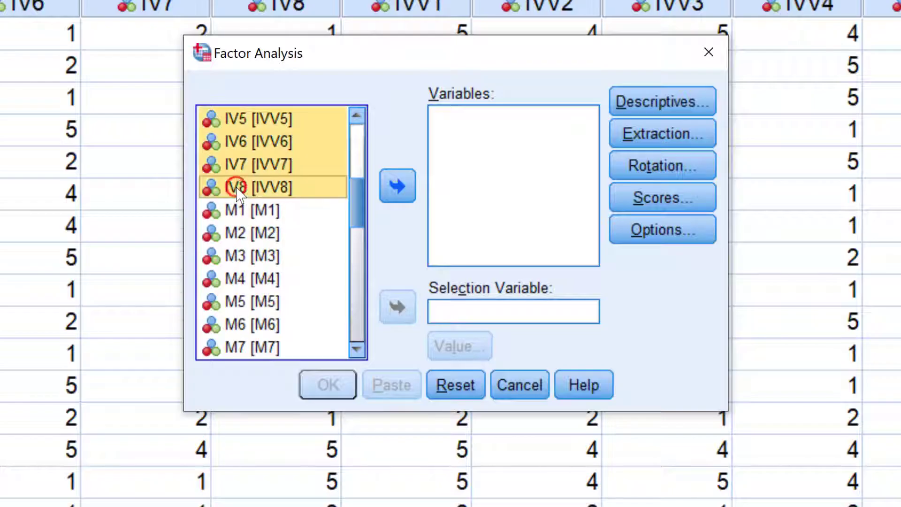
pyautogui.click(397, 185)
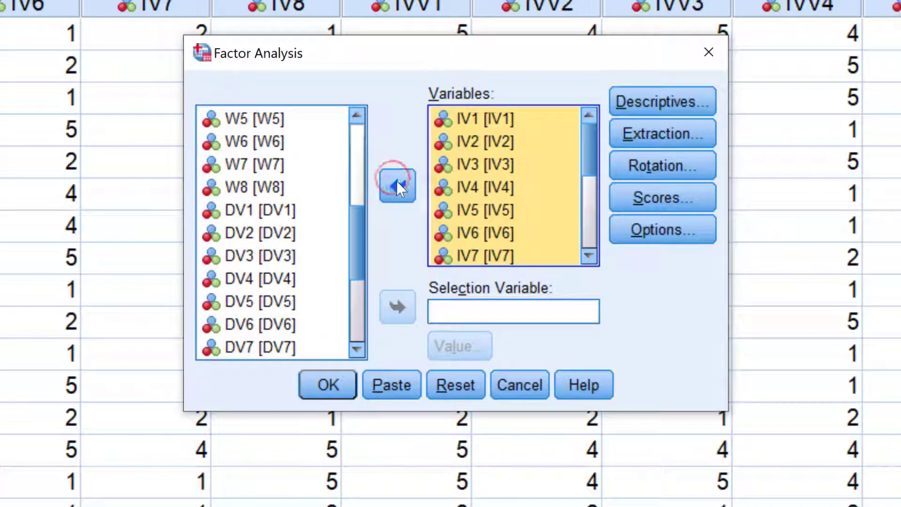
# Request the correlation coefficients, the determinant, and KMO and Bartlett's test of sphericity in the factor analysis descriptives
pyautogui.click(679, 105)
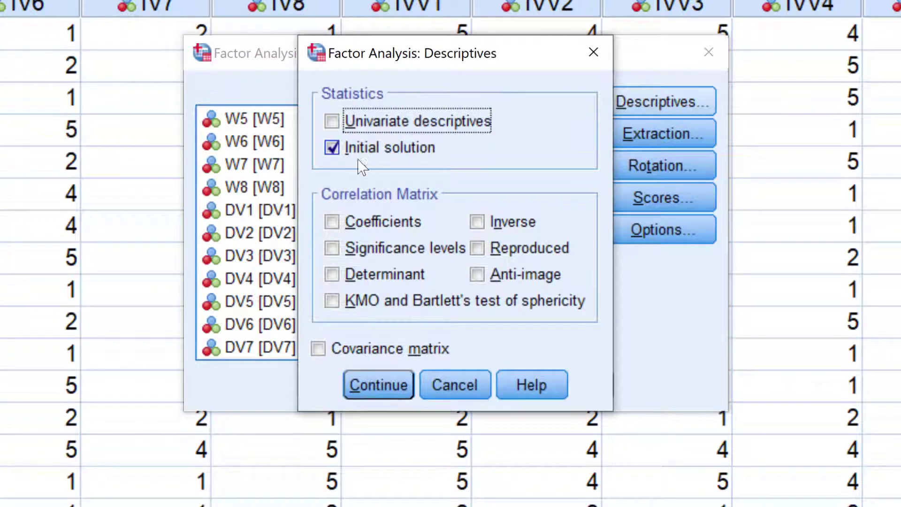
pyautogui.click(344, 223)
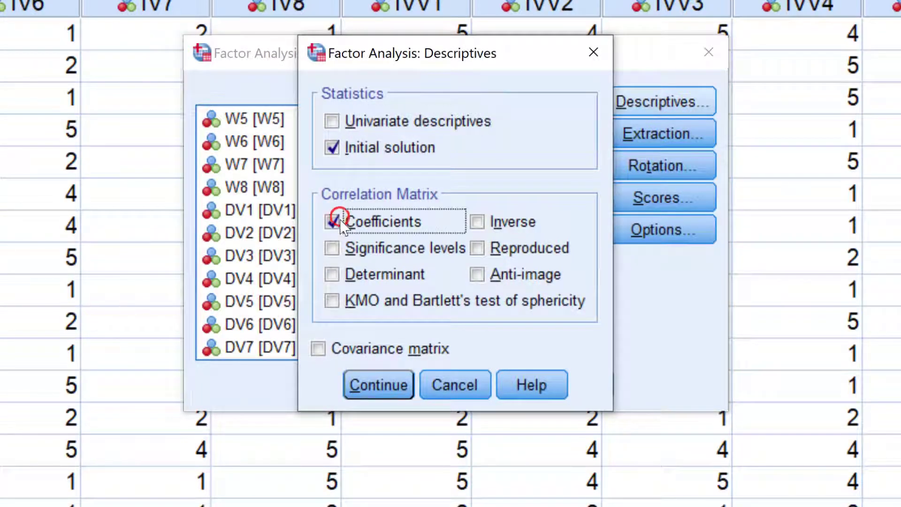
pyautogui.click(332, 275)
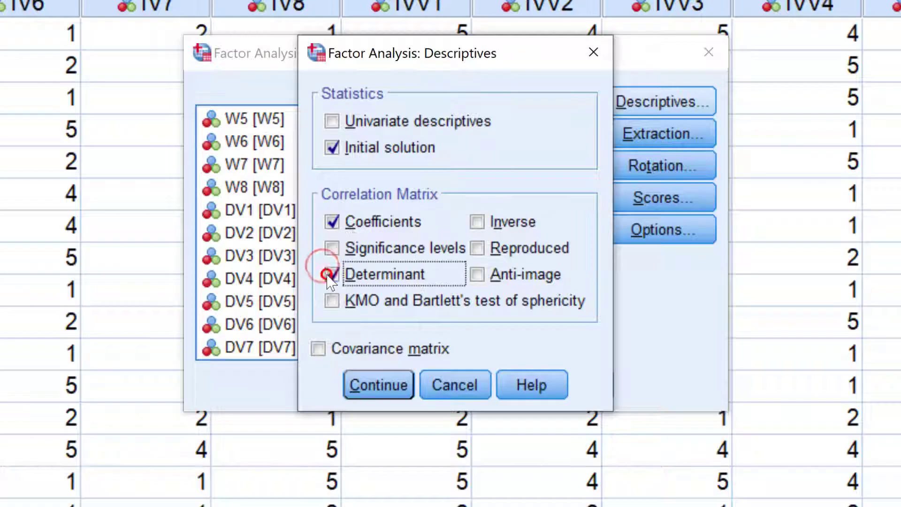
pyautogui.click(333, 301)
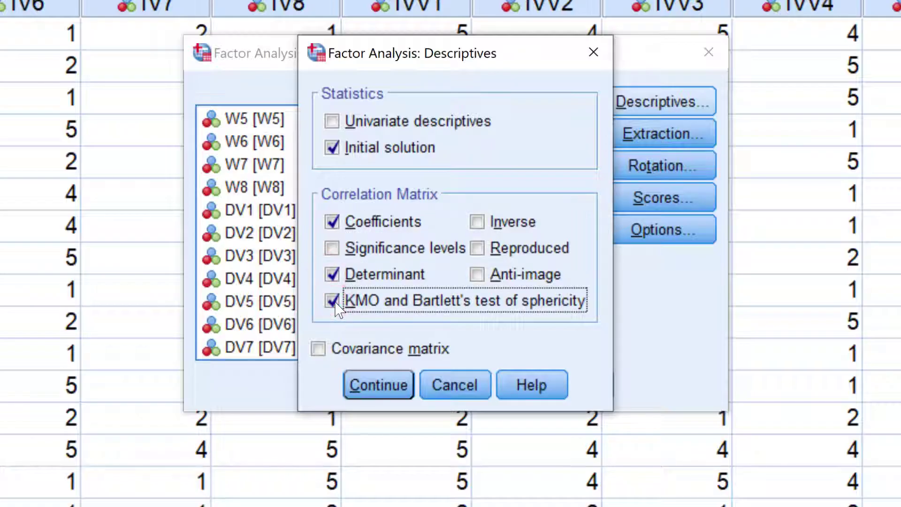
pyautogui.click(381, 383)
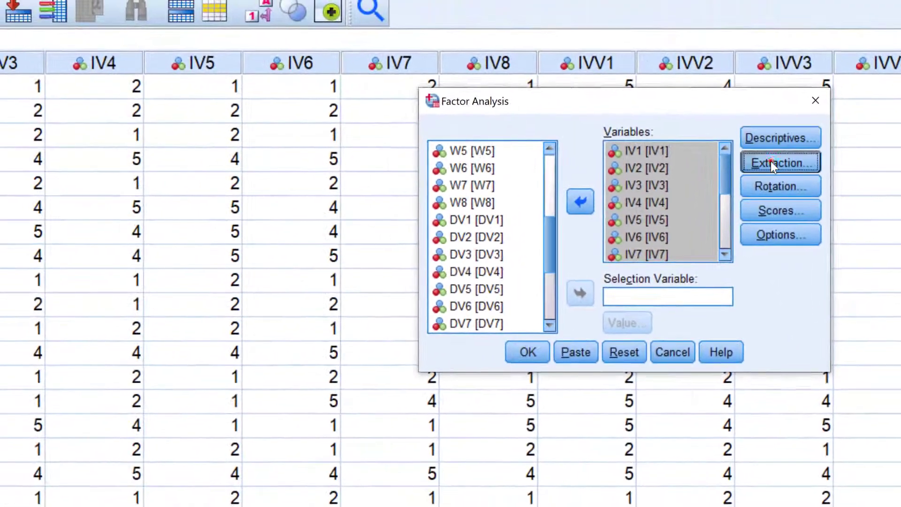
# Set the extraction method to Principal axis factoring and enable the scree plot
pyautogui.click(718, 150)
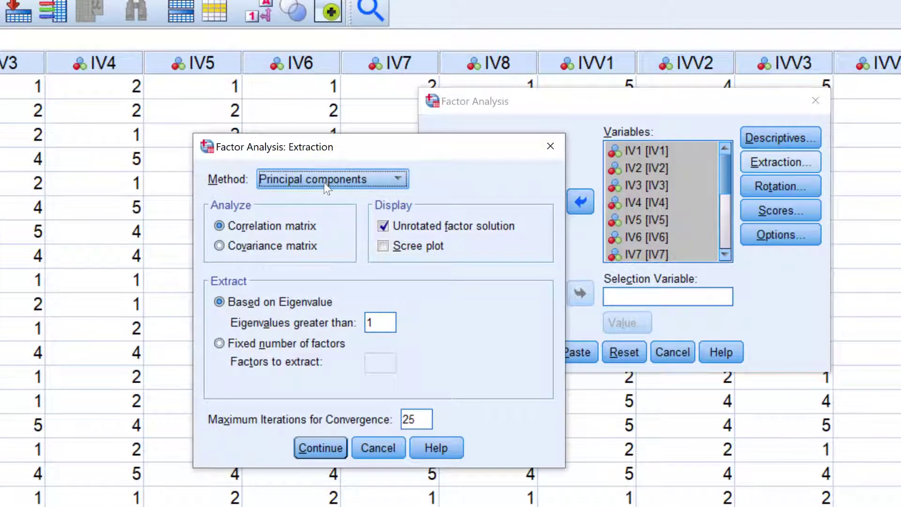
pyautogui.click(348, 178)
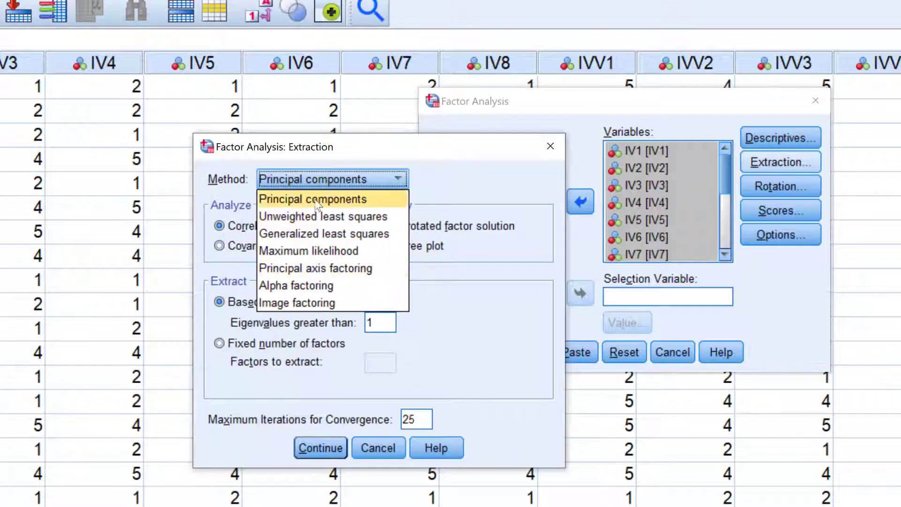
pyautogui.click(306, 266)
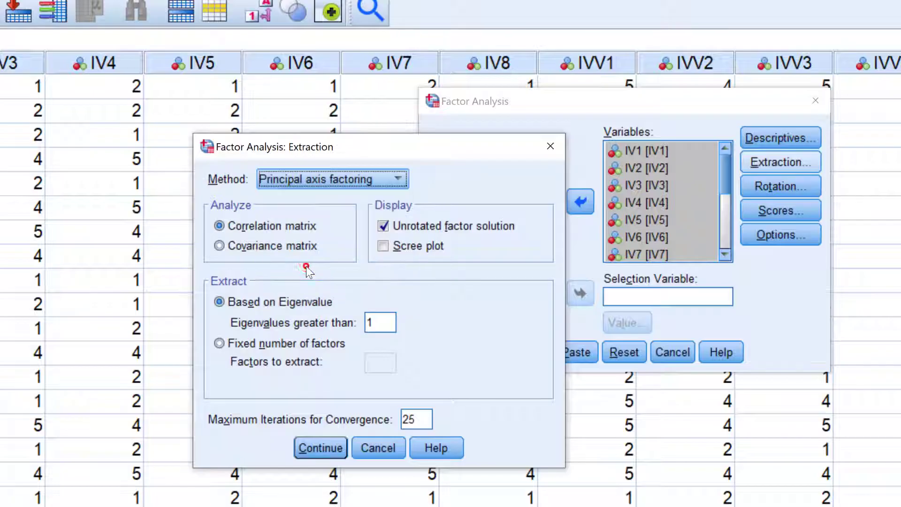
pyautogui.click(386, 247)
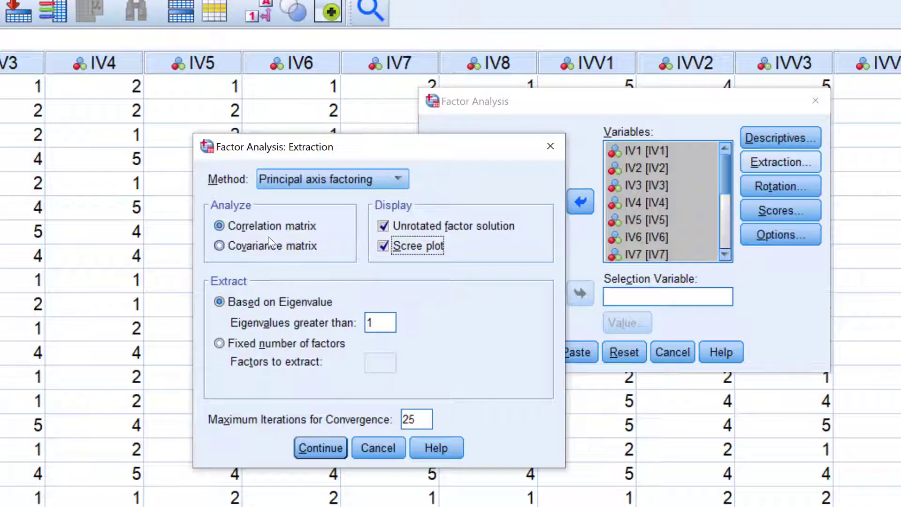
pyautogui.click(318, 440)
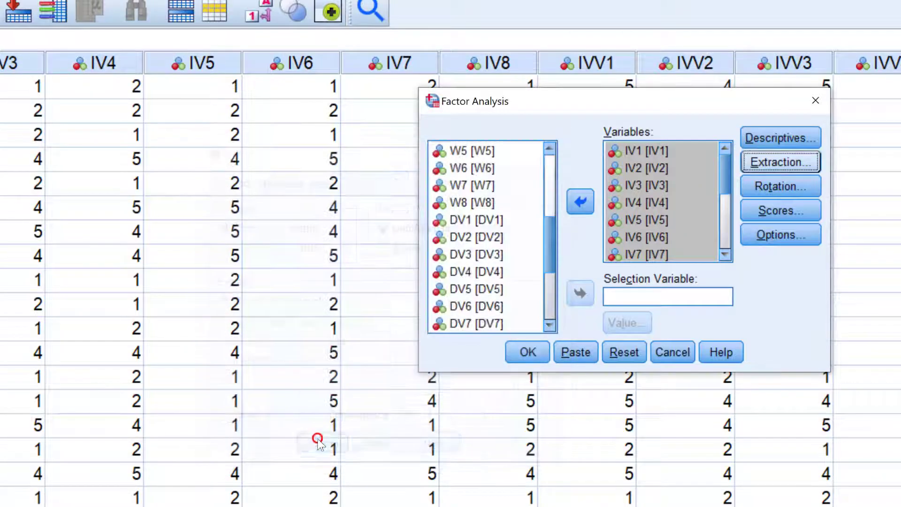
pyautogui.click(764, 188)
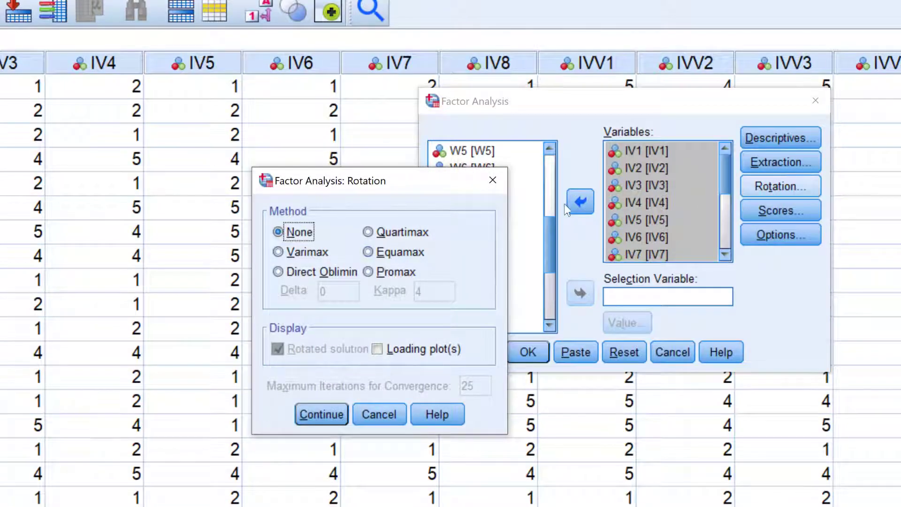
pyautogui.click(500, 182)
pyautogui.click(769, 160)
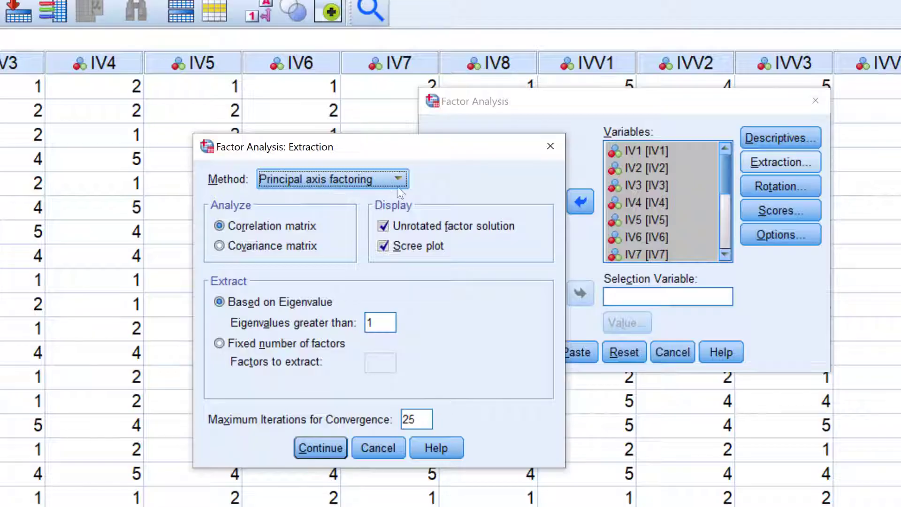
pyautogui.click(321, 448)
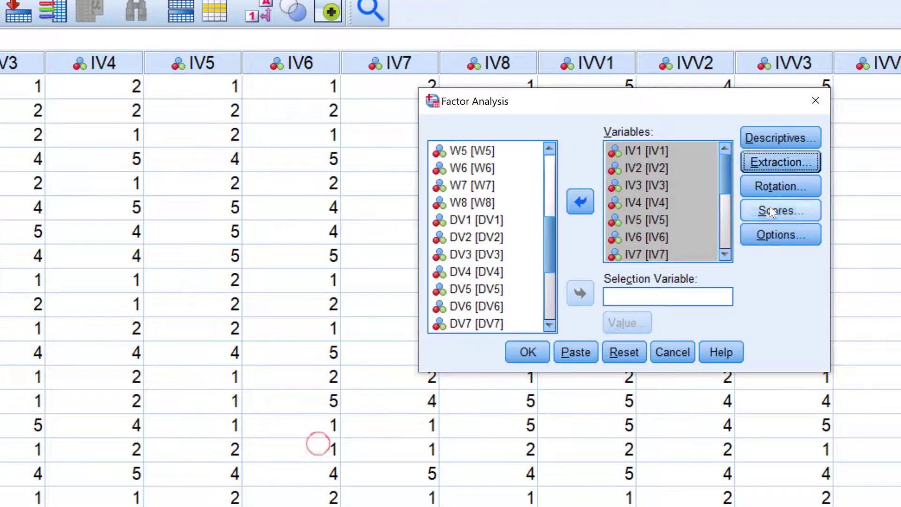
# Set the rotation method to Direct Oblimin for the factor analysis
pyautogui.click(766, 190)
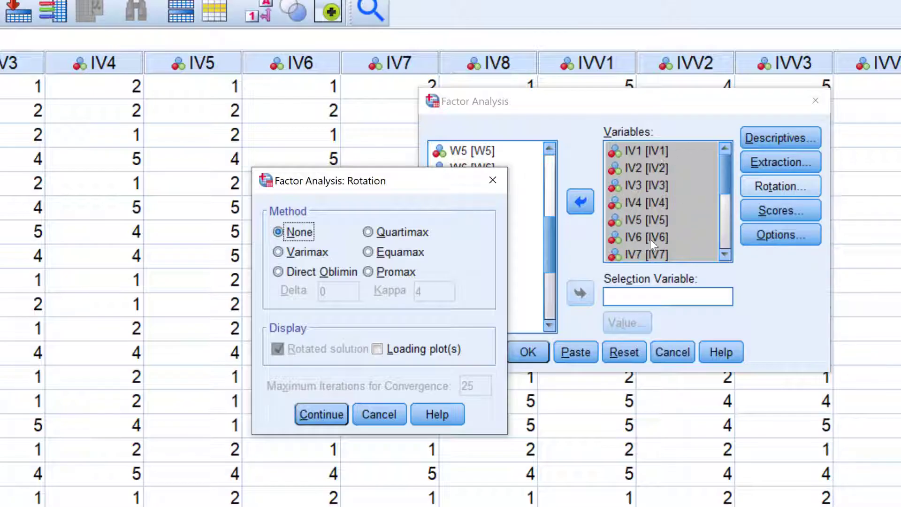
pyautogui.click(278, 272)
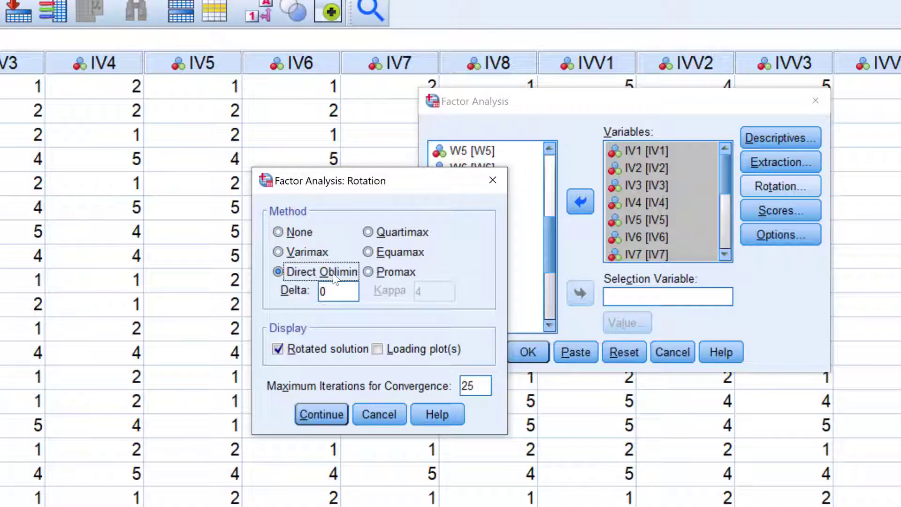
pyautogui.click(320, 417)
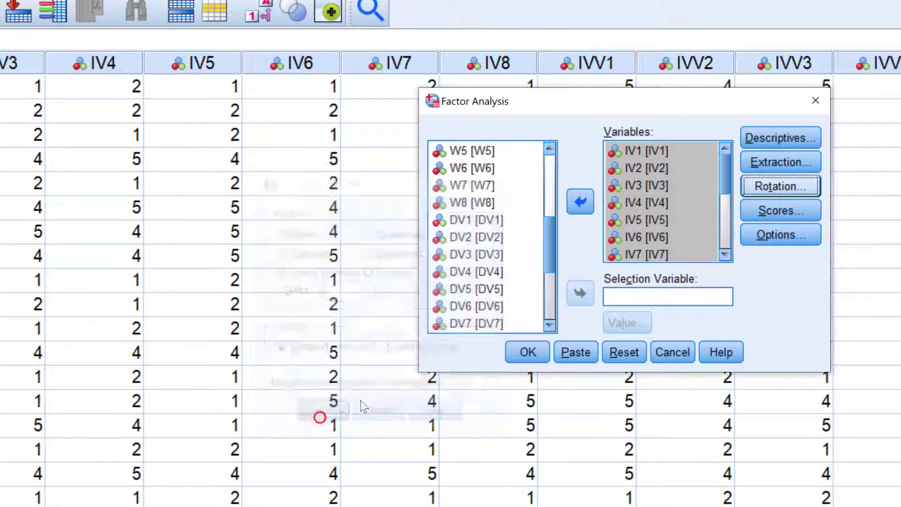
# Save the factor scores as variables with the Regression method
pyautogui.click(795, 206)
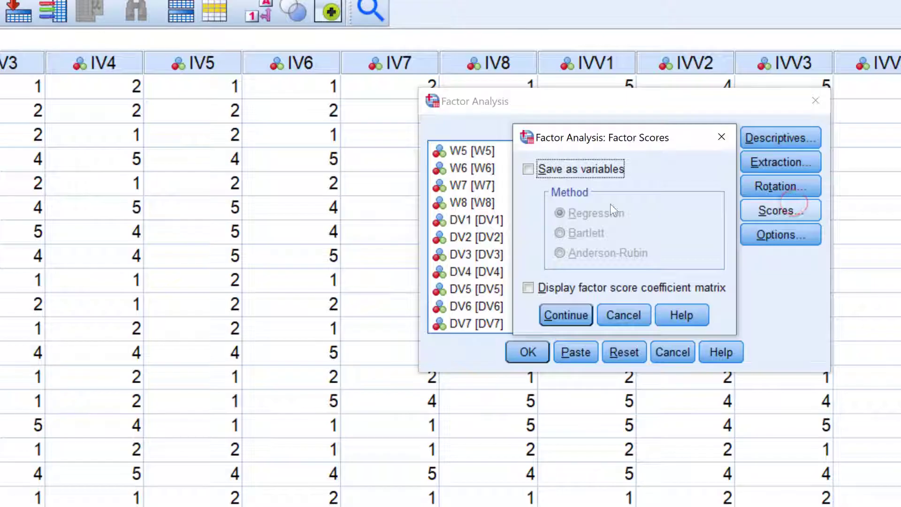
pyautogui.click(528, 169)
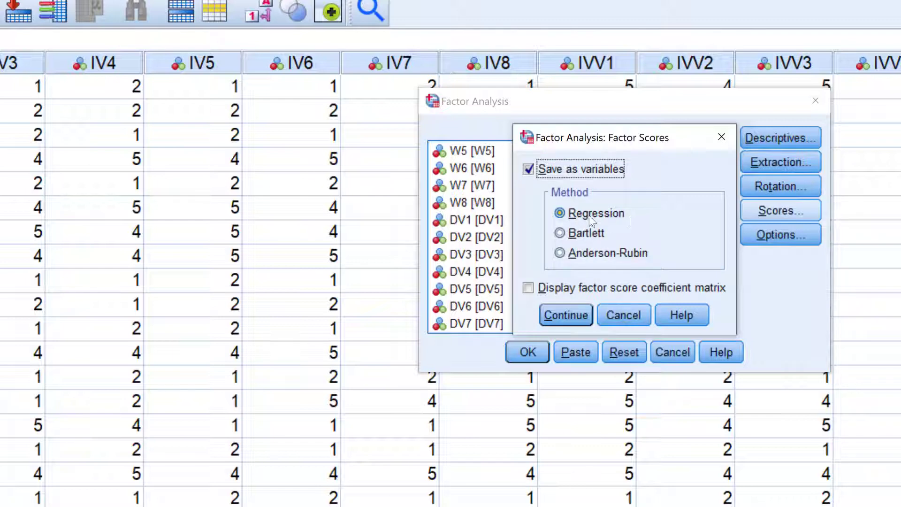
pyautogui.click(570, 313)
# Set the coefficient display to be sorted by size and suppress small coefficients with an absolute value below .30
pyautogui.click(780, 236)
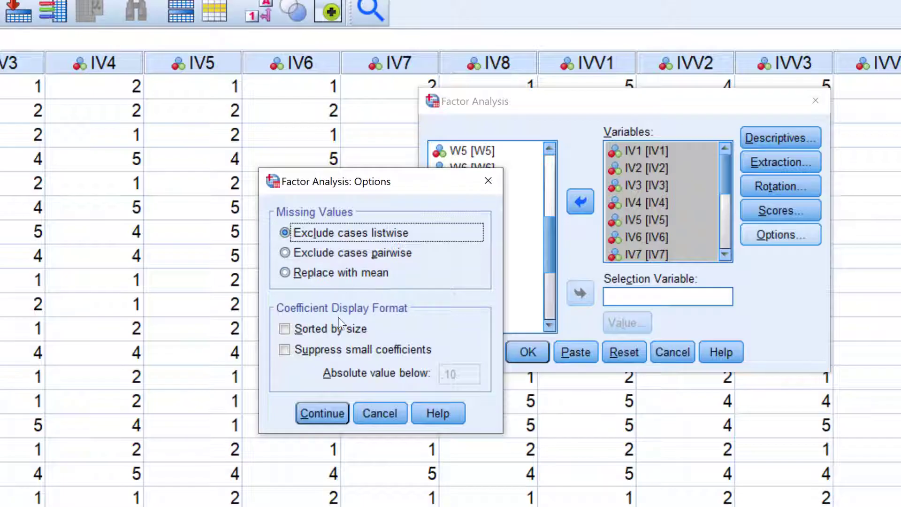
pyautogui.click(287, 330)
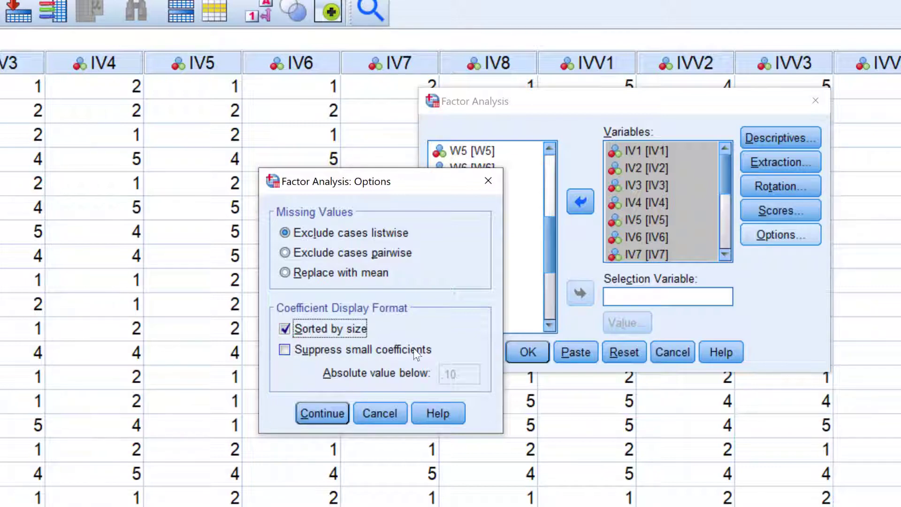
pyautogui.click(284, 350)
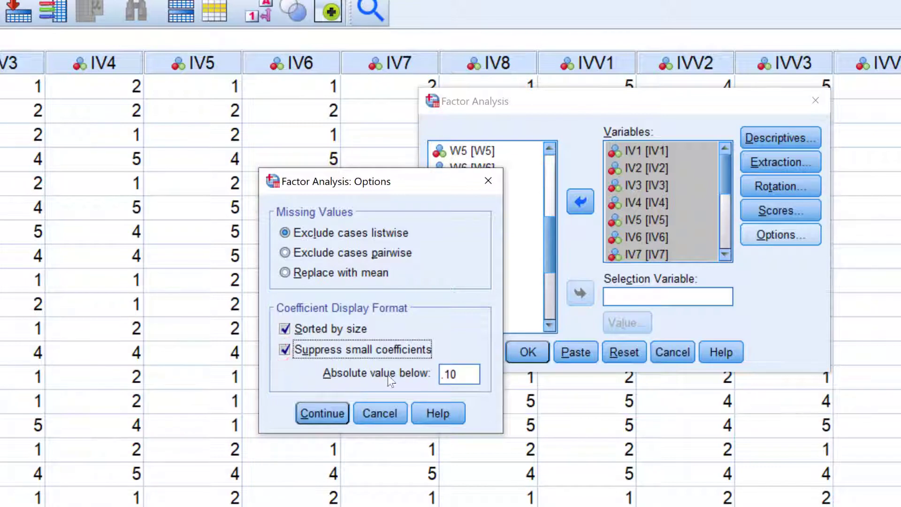
pyautogui.click(451, 375)
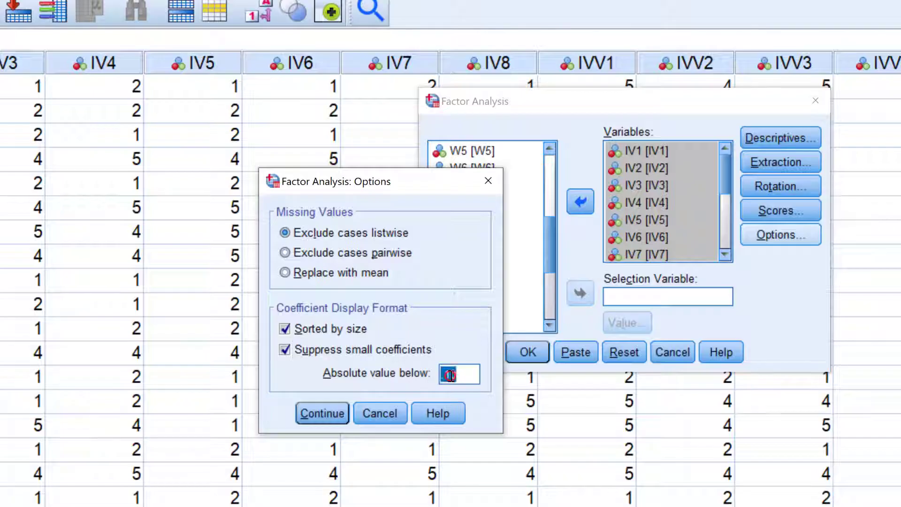
pyautogui.click(450, 376)
pyautogui.press('BackSpace')
pyautogui.write('3')
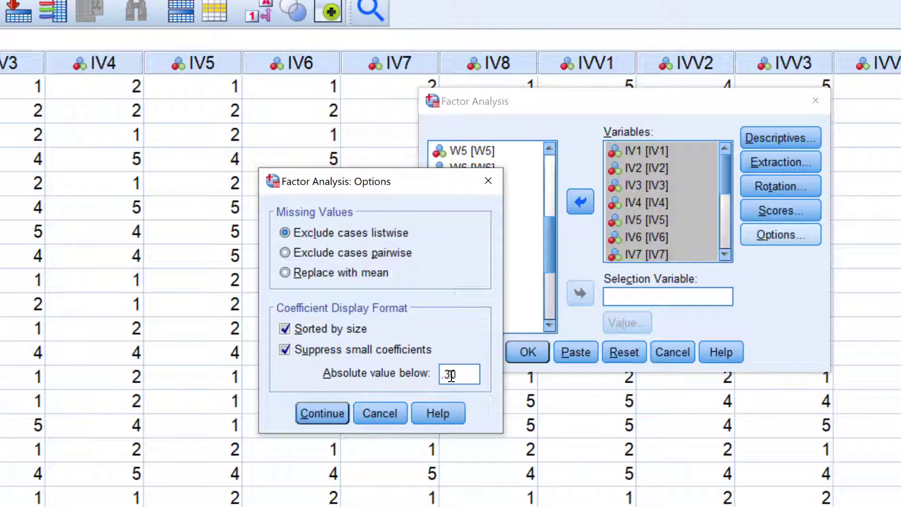
pyautogui.click(320, 415)
# Run the factor analysis and review the correlation matrix, its determinant, and the KMO and Bartlett's Test table
pyautogui.click(525, 352)
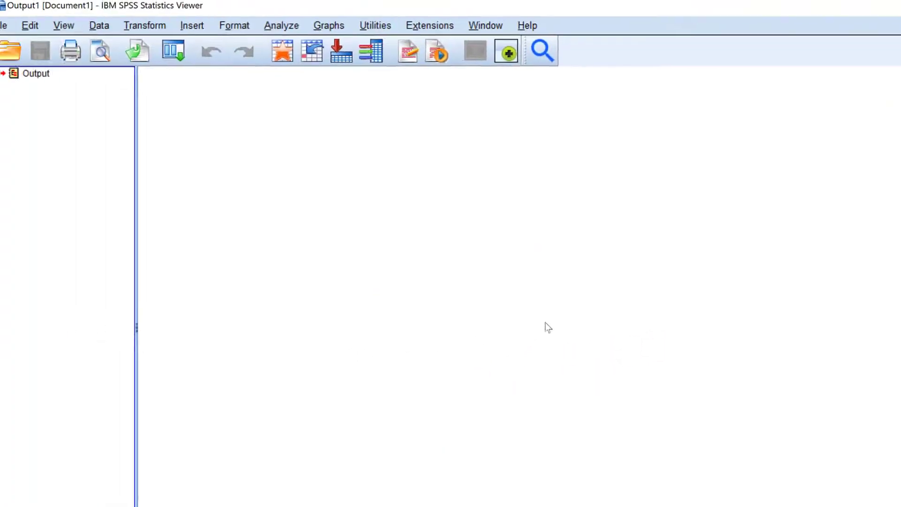
pyautogui.scroll(-3, 375, 260)
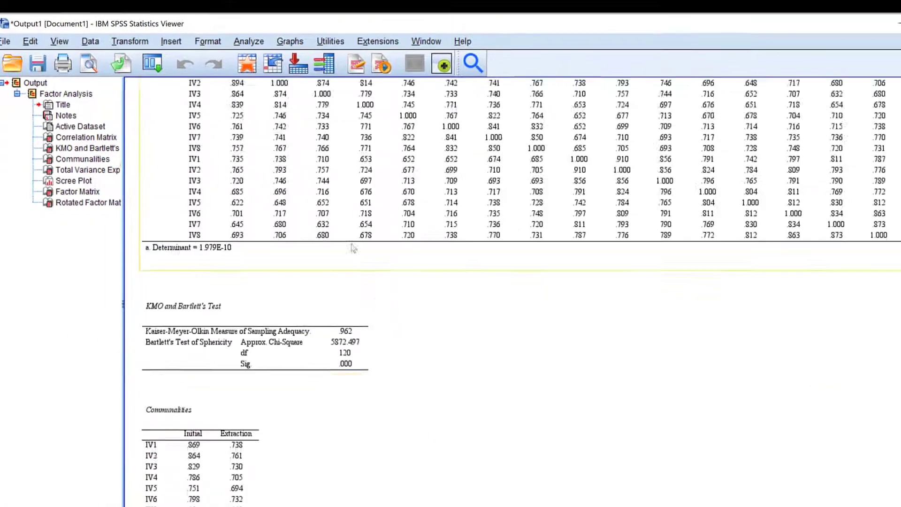
pyautogui.scroll(1, 332, 231)
pyautogui.scroll(3, 318, 230)
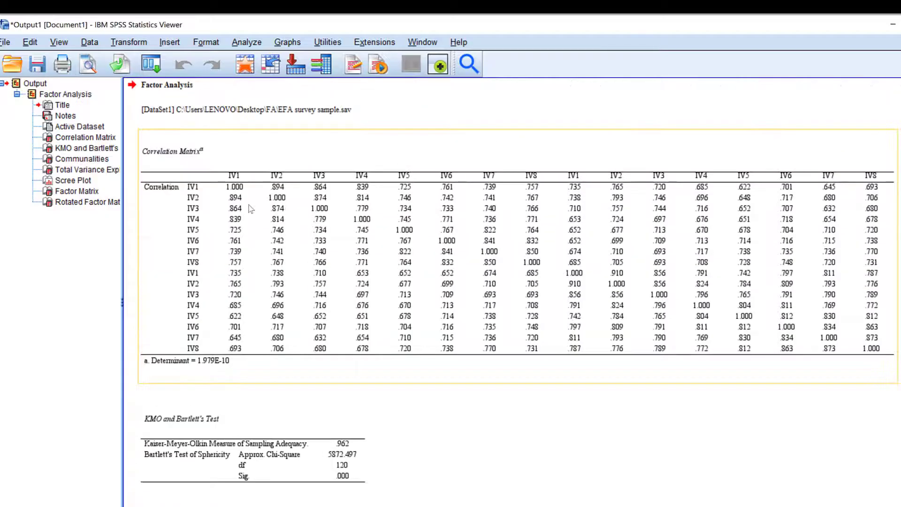
pyautogui.scroll(-1, 250, 208)
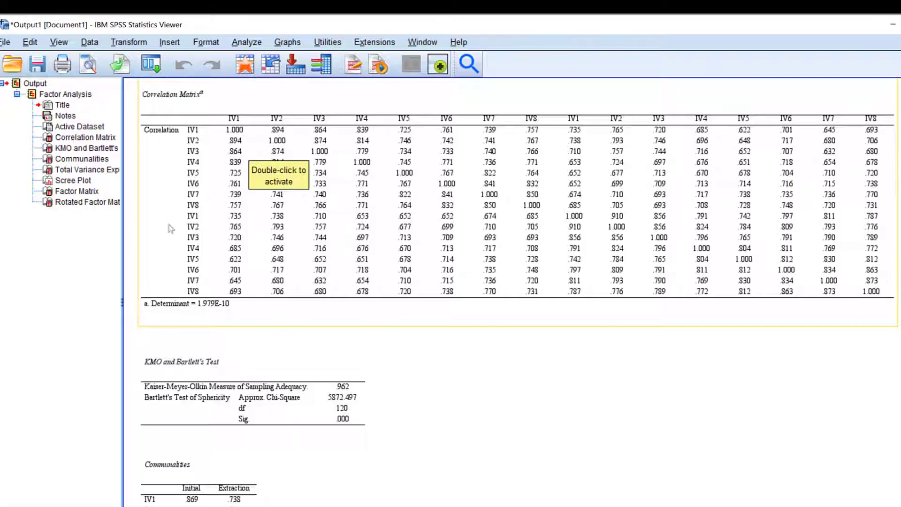
pyautogui.scroll(-4, 227, 334)
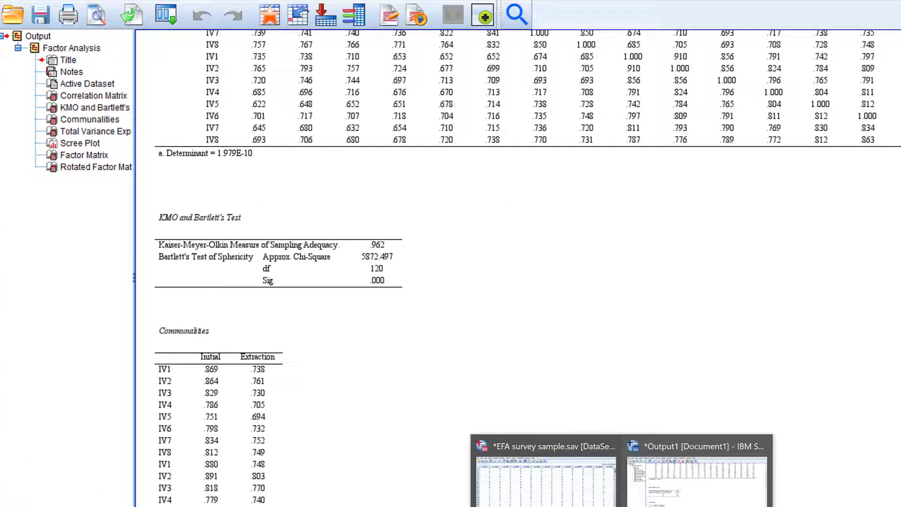
# Switch to the EFA survey sample.sav dataset and look through its rows to check the number of cases
pyautogui.click(543, 493)
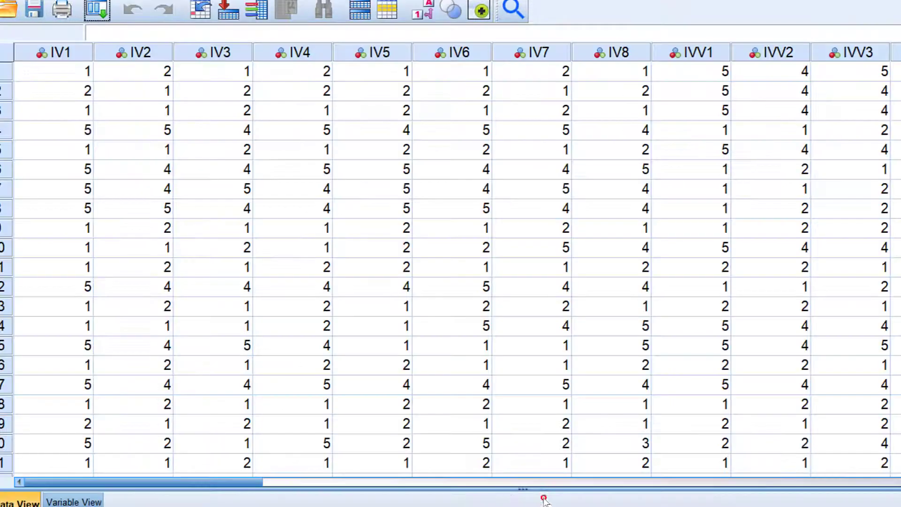
pyautogui.scroll(-5, 110, 402)
pyautogui.scroll(-5, 116, 393)
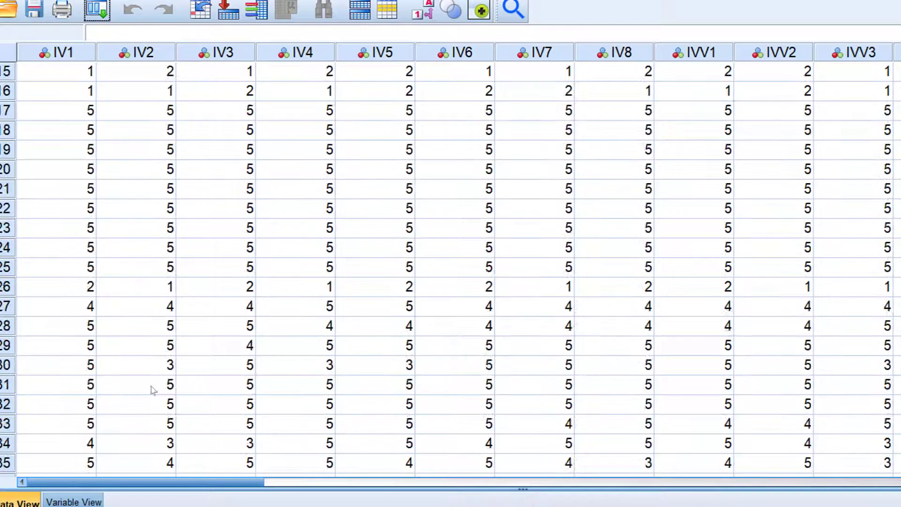
pyautogui.scroll(-20, 451, 263)
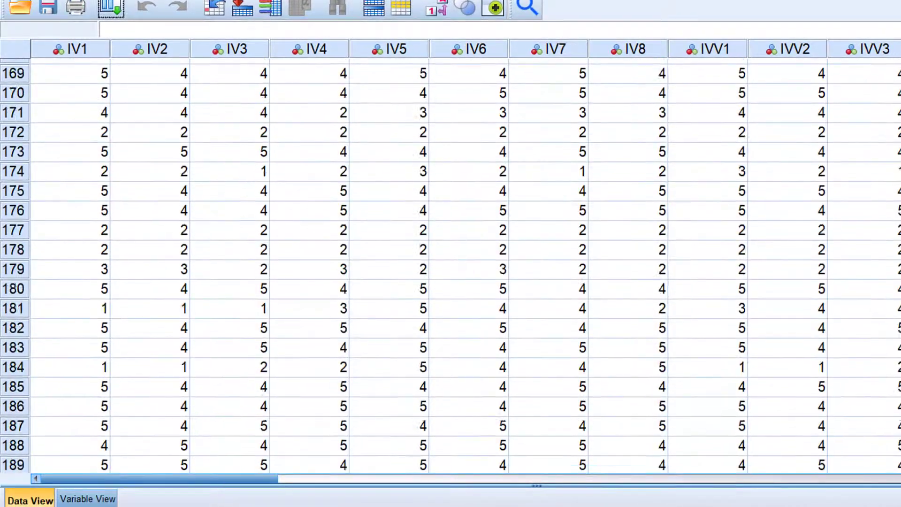
pyautogui.scroll(-20, 451, 263)
pyautogui.scroll(2, 450, 263)
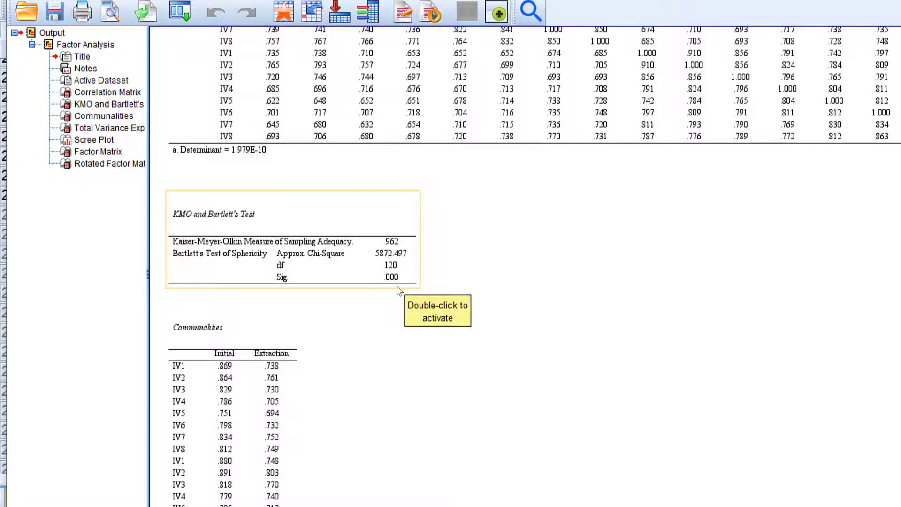
# Review the Communalities table, check the last case row in the EFA survey sample.sav dataset, and return to the output
pyautogui.scroll(-4, 397, 290)
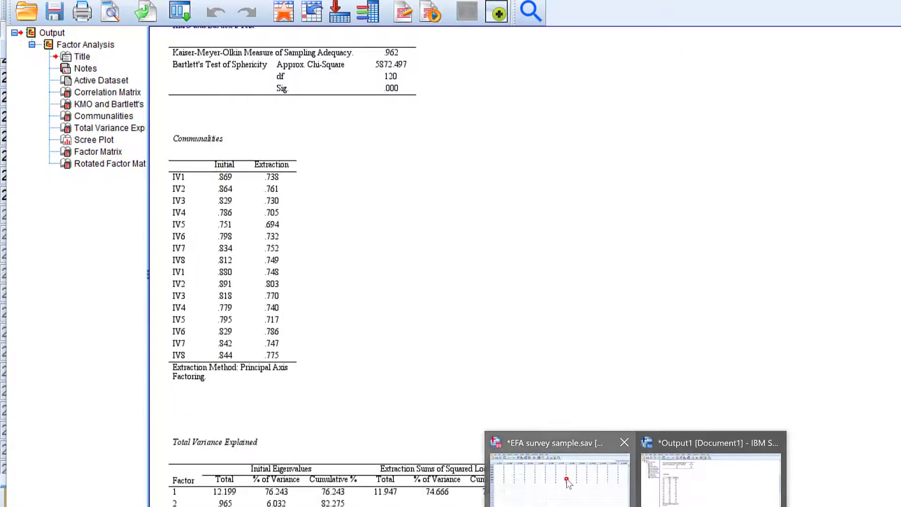
pyautogui.click(566, 478)
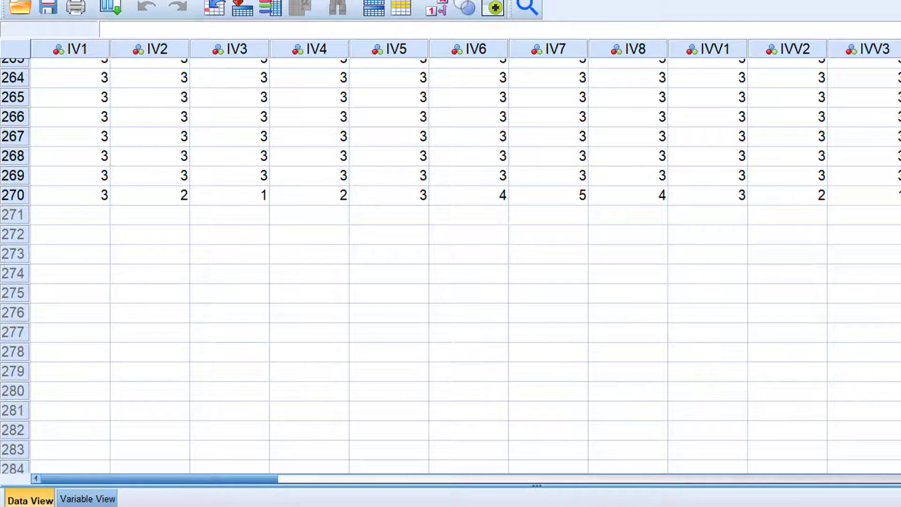
pyautogui.click(687, 501)
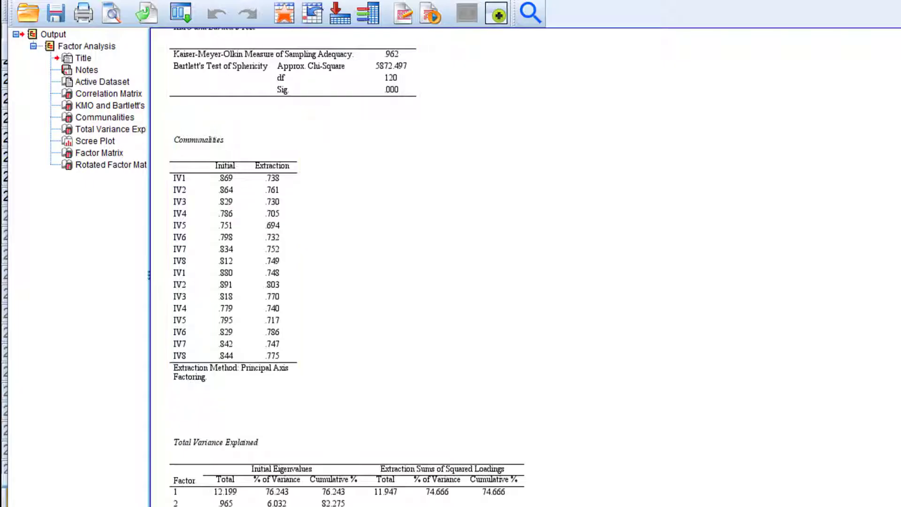
# Recall the Factor Analysis setup, remove IV1 from the analysed variables, and close the dialog without running it
pyautogui.click(184, 16)
pyautogui.click(234, 42)
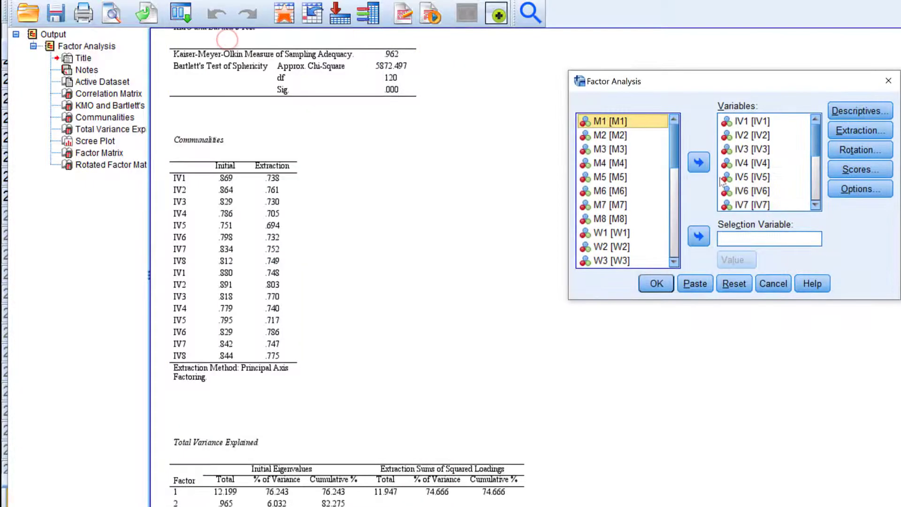
pyautogui.click(743, 123)
pyautogui.click(699, 159)
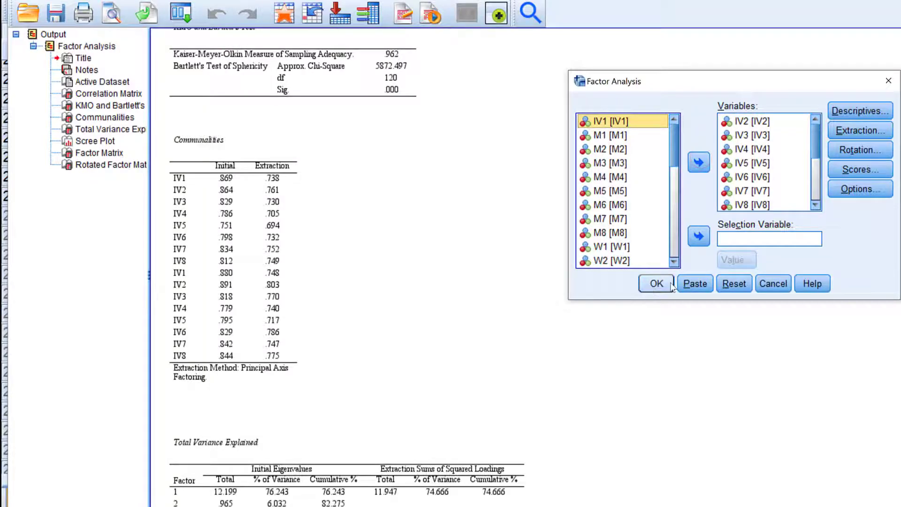
pyautogui.click(888, 80)
# Examine the Total Variance Explained table for the initial eigenvalues and the cumulative variance of the extracted factors
pyautogui.scroll(-3, 277, 295)
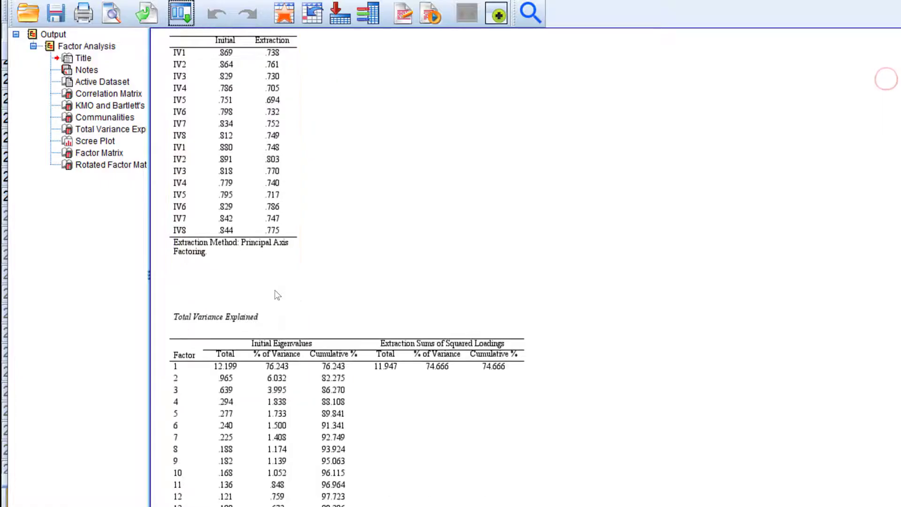
pyautogui.click(276, 294)
pyautogui.scroll(-3, 265, 291)
pyautogui.scroll(-3, 228, 265)
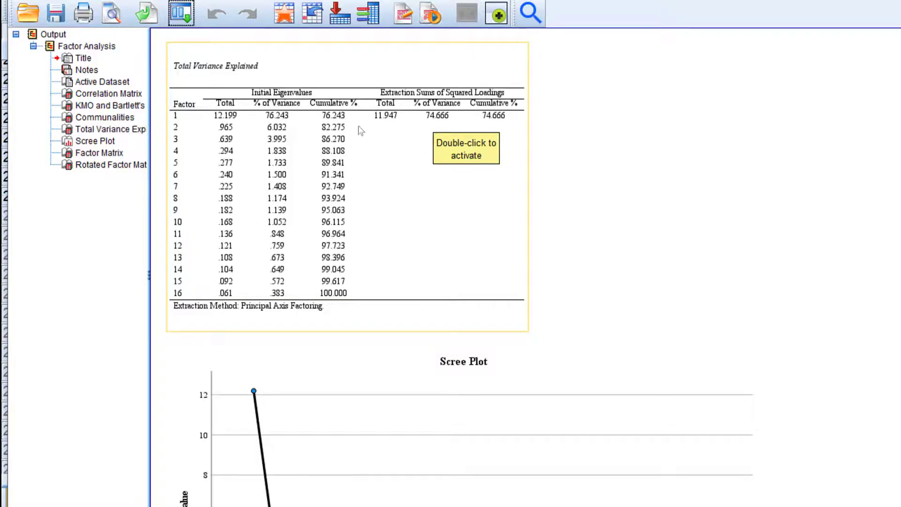
# Examine the Scree Plot for its elbow and the Factor Matrix for the item loadings
pyautogui.scroll(-9, 245, 136)
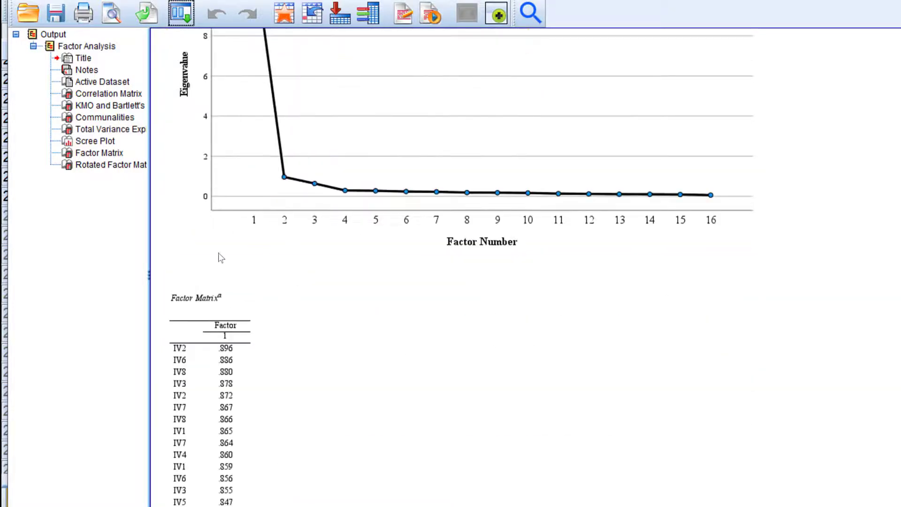
pyautogui.scroll(3, 263, 232)
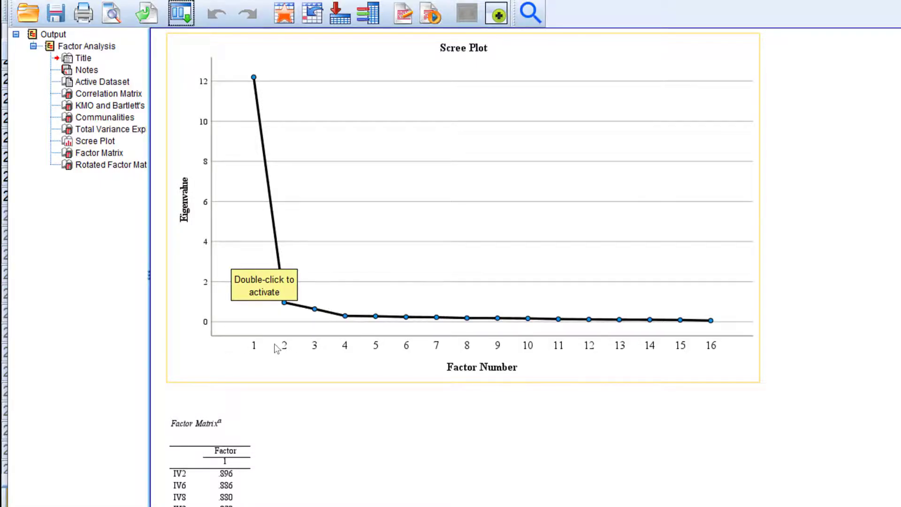
pyautogui.scroll(-3, 277, 348)
pyautogui.scroll(-3, 274, 334)
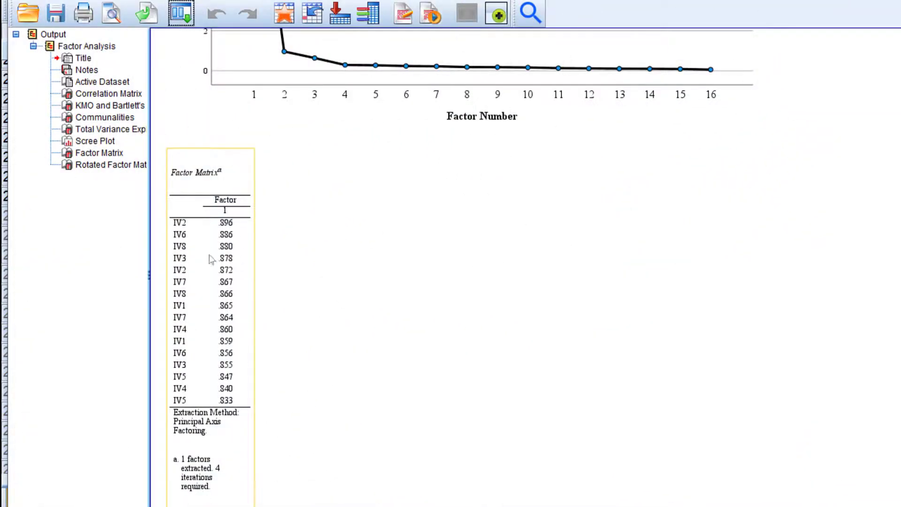
pyautogui.scroll(-3, 209, 259)
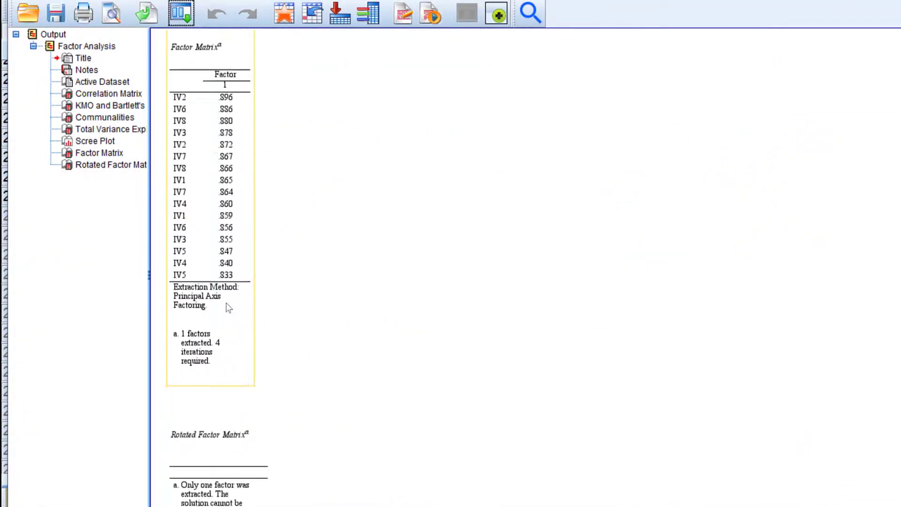